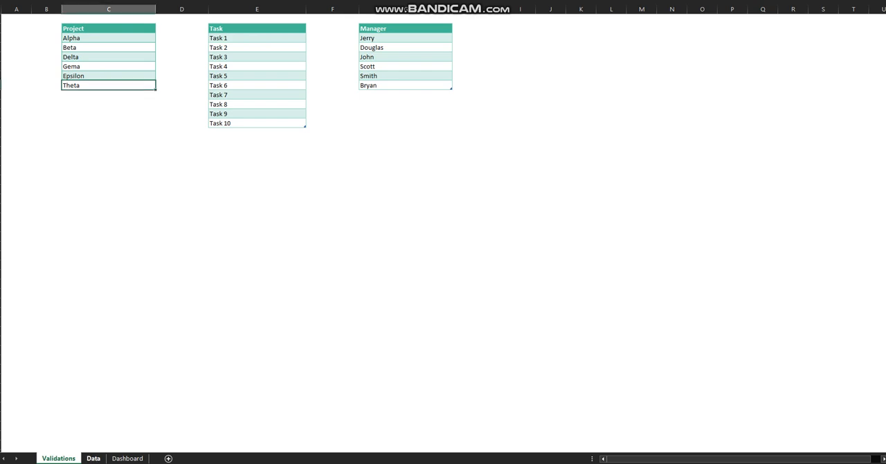
Switch to the Data sheet, review the End Date column, and select the empty cell below the last row
{"action": "key", "text": "ctrl+Page_Down"}
{"action": "scroll", "coordinate": [301, 235], "scroll_direction": "down", "scroll_amount": 2}
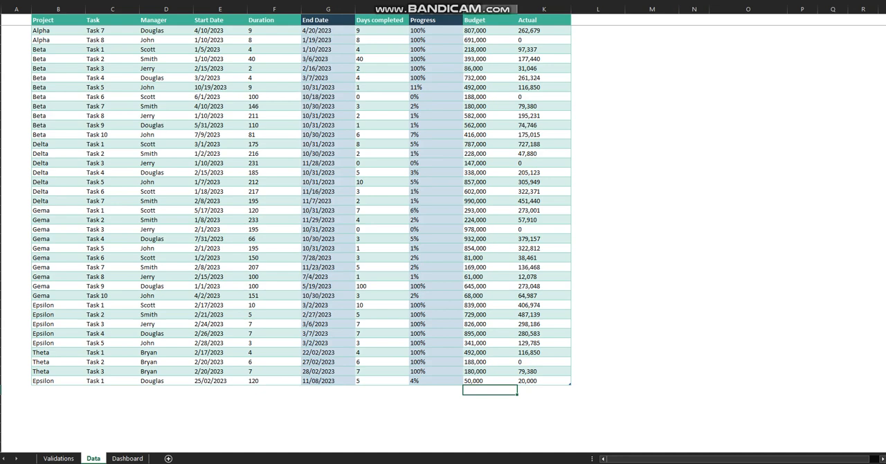
{"action": "scroll", "coordinate": [301, 235], "scroll_direction": "down", "scroll_amount": 1}
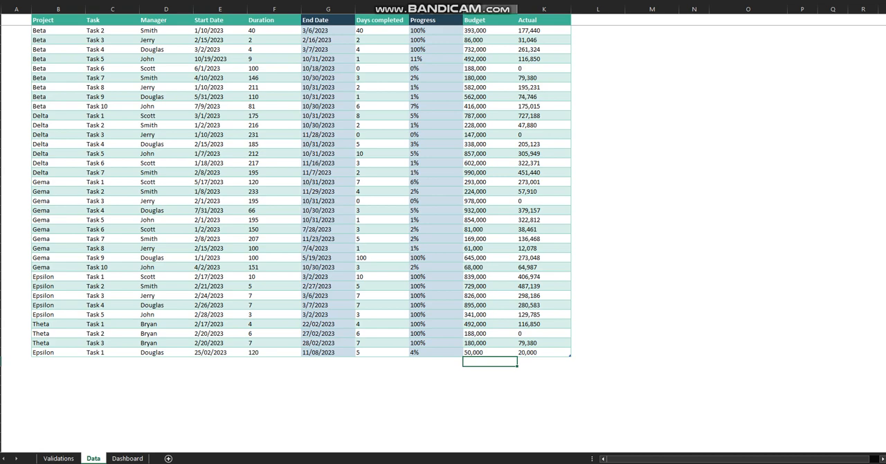
{"action": "scroll", "coordinate": [443, 207], "scroll_direction": "up", "scroll_amount": 3}
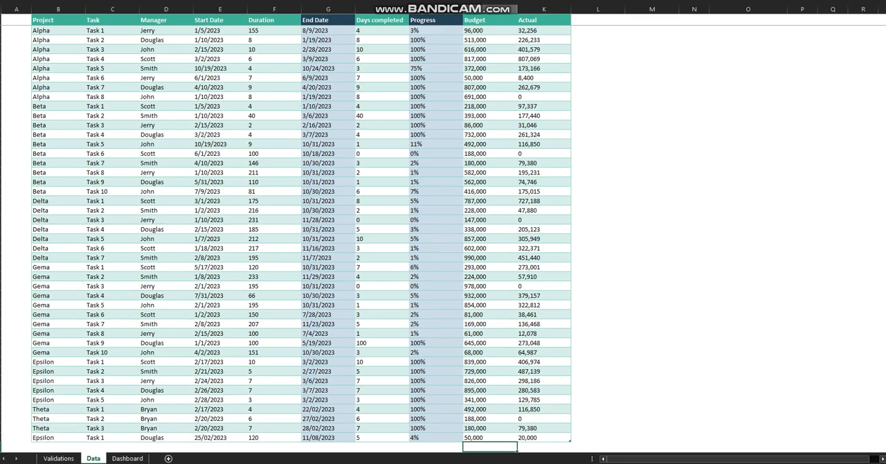
{"action": "left_click_drag", "start_coordinate": [325, 19], "coordinate": [325, 105]}
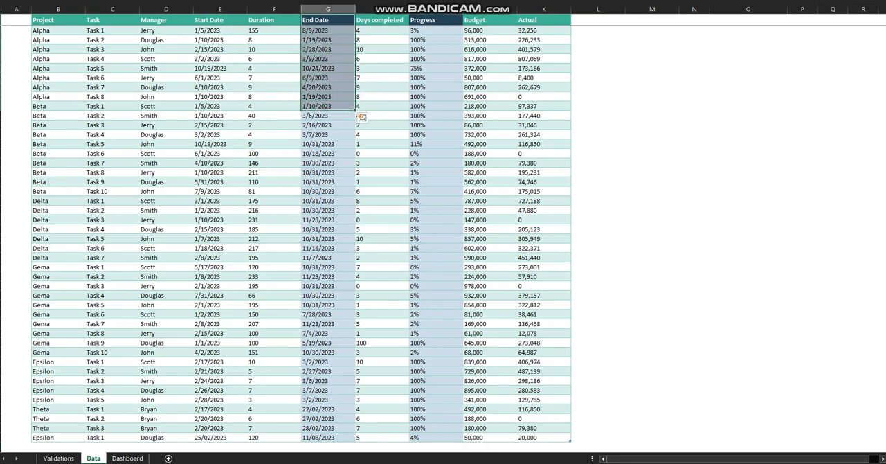
{"action": "scroll", "coordinate": [360, 116], "scroll_direction": "down", "scroll_amount": 3}
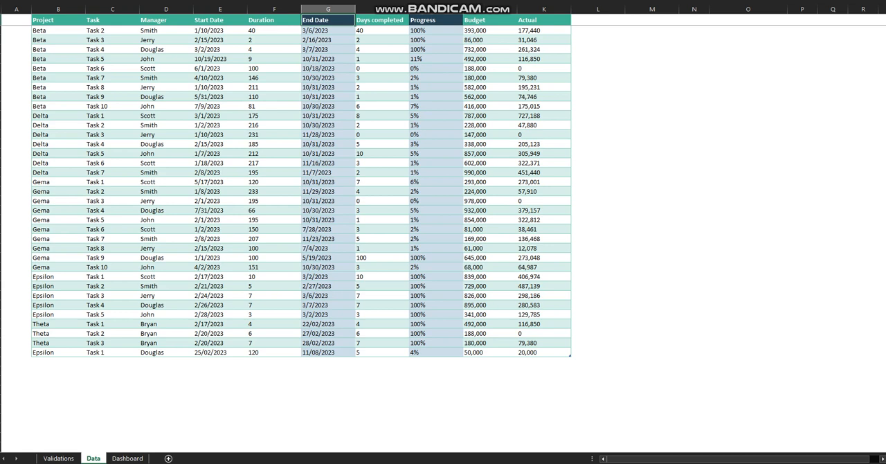
{"action": "left_click", "coordinate": [58, 361]}
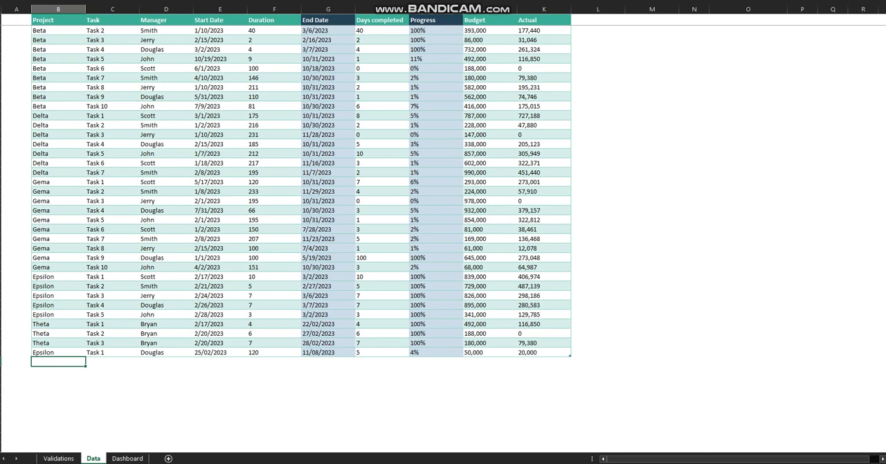
{"action": "type", "text": "Beta"}
Commit Beta as the project and choose Task 3 from the task validation list
{"action": "key", "text": "Tab"}
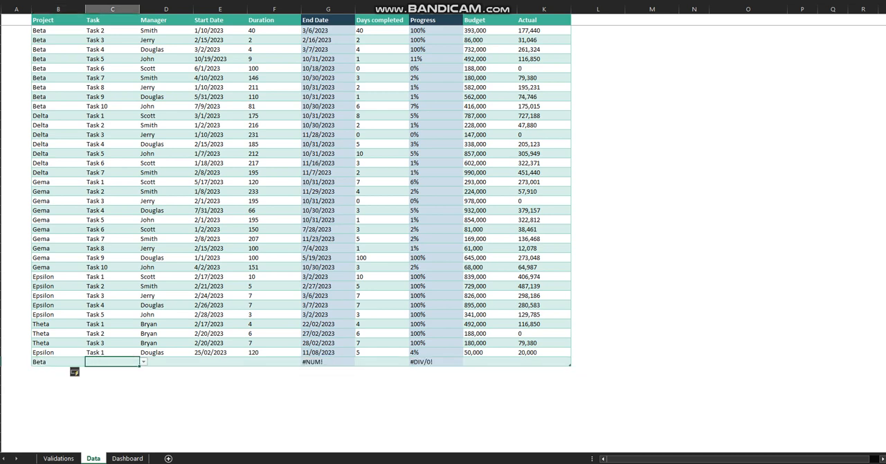
{"action": "key", "text": "Right"}
{"action": "key", "text": "Left"}
{"action": "key", "text": "Right"}
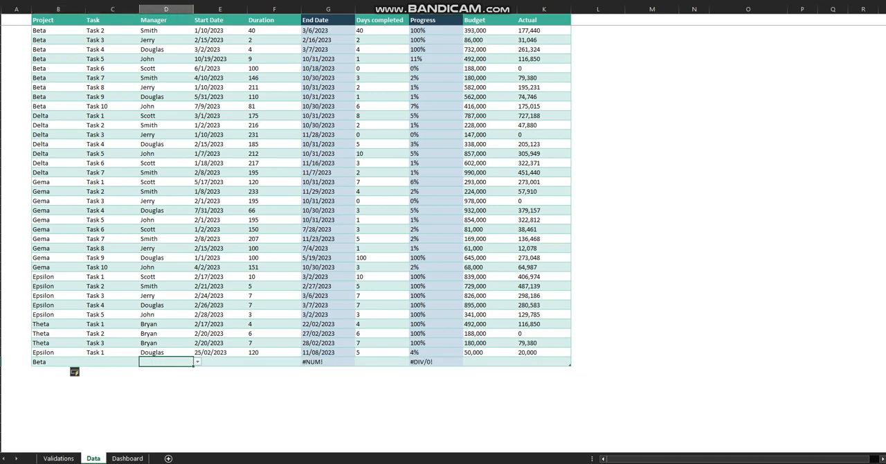
{"action": "key", "text": "Left"}
{"action": "key", "text": "alt+Down"}
{"action": "key", "text": "Down"}
{"action": "key", "text": "Down"}
{"action": "key", "text": "Down"}
{"action": "key", "text": "Return"}
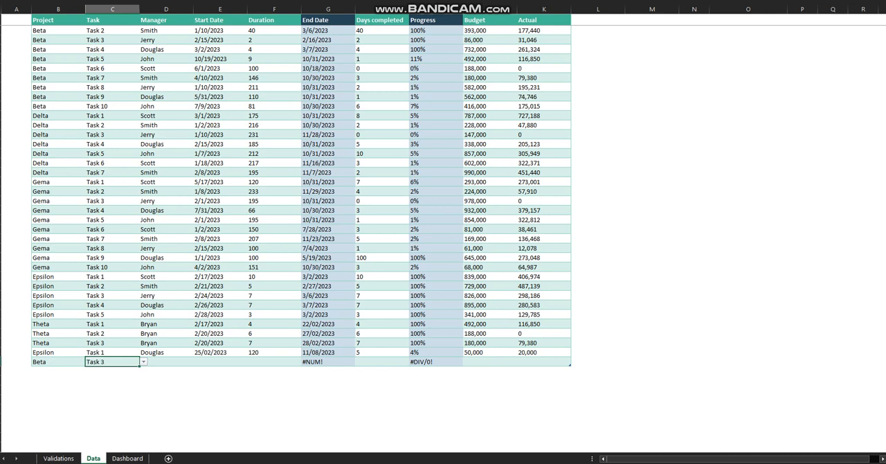
Choose Scott as the manager from the validation list and move to the start date
{"action": "key", "text": "Tab"}
{"action": "key", "text": "alt+Down"}
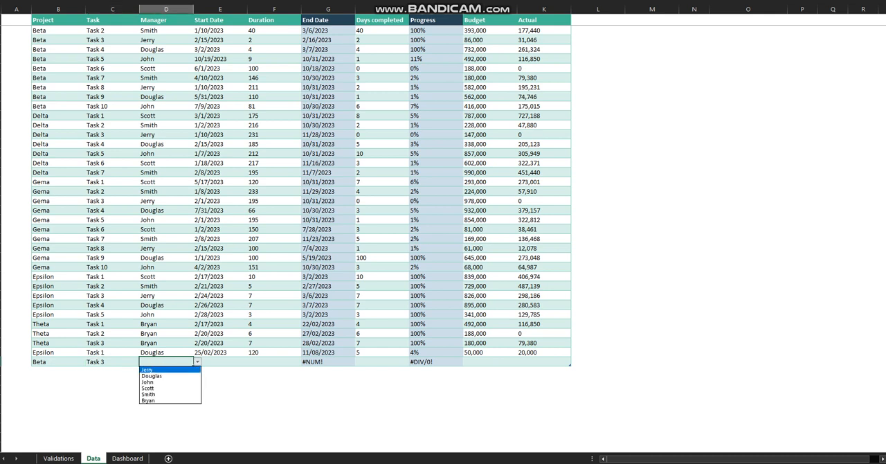
{"action": "key", "text": "Down"}
{"action": "key", "text": "Down"}
{"action": "key", "text": "Down"}
{"action": "key", "text": "Return"}
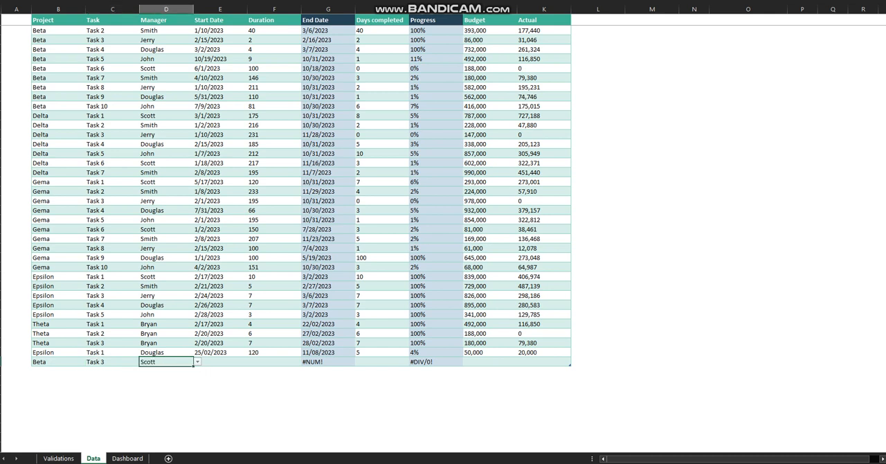
{"action": "key", "text": "Tab"}
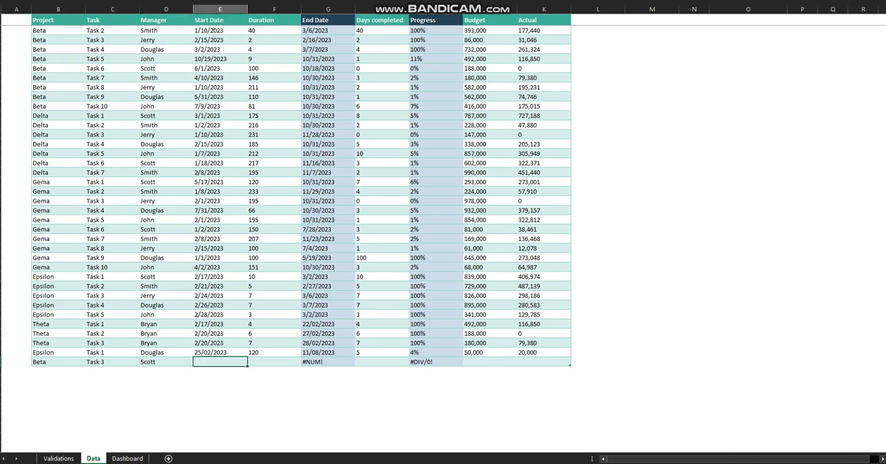
{"action": "type", "text": "2/17/"}
{"action": "type", "text": "2023"}
Enter start date 2/17/2023 and duration 80, formatting the duration as a General number
{"action": "key", "text": "Tab"}
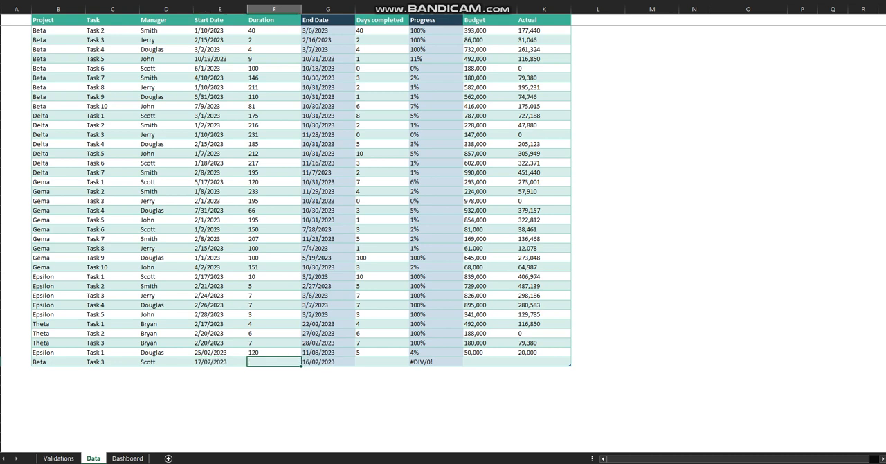
{"action": "type", "text": "80"}
{"action": "key", "text": "Tab"}
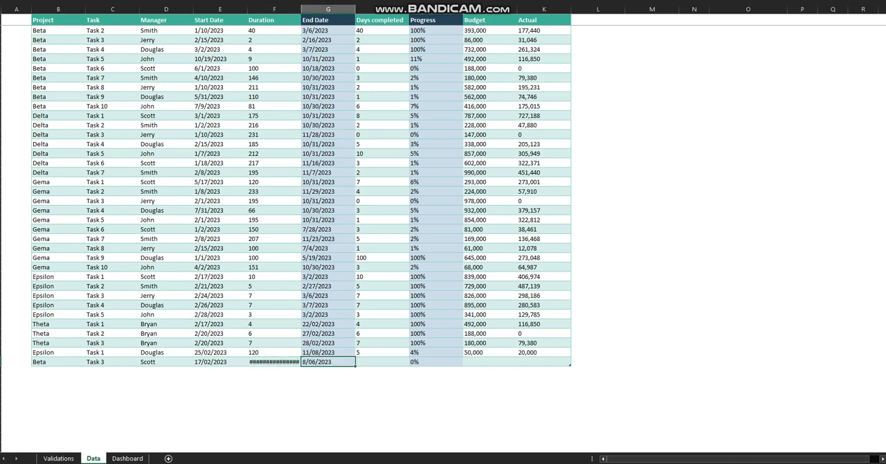
{"action": "key", "text": "shift+Tab"}
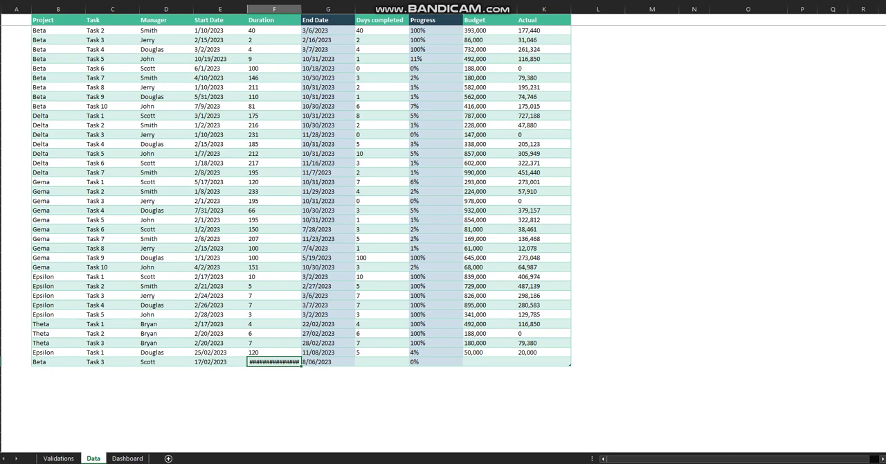
{"action": "key", "text": "ctrl+shift+grave"}
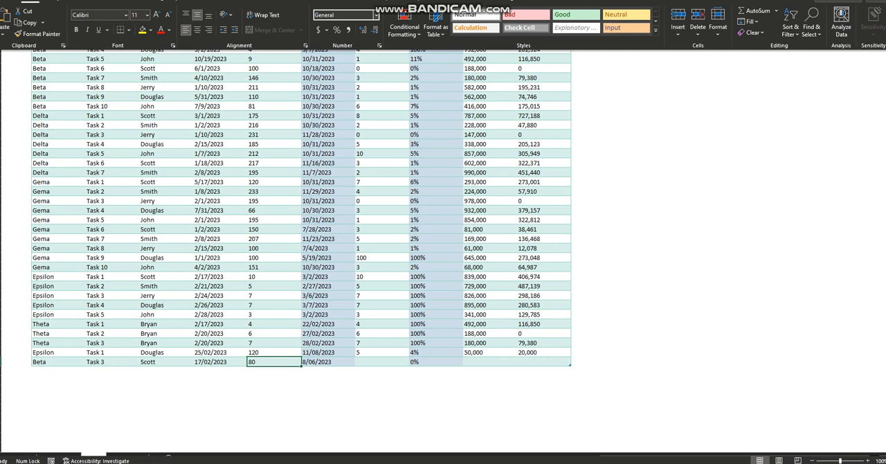
{"action": "key", "text": "Tab"}
{"action": "key", "text": "Tab"}
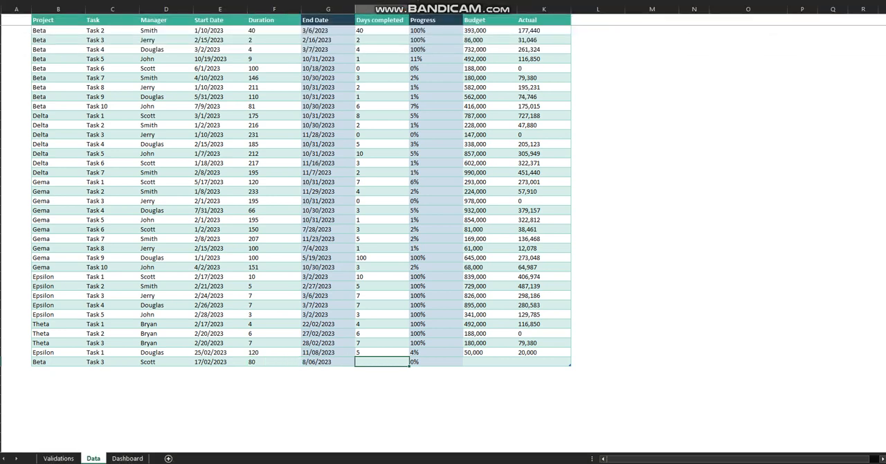
{"action": "type", "text": "25"}
Enter 25 days completed, a 90,000 budget and a 30,000 Actual for the new row
{"action": "key", "text": "Return"}
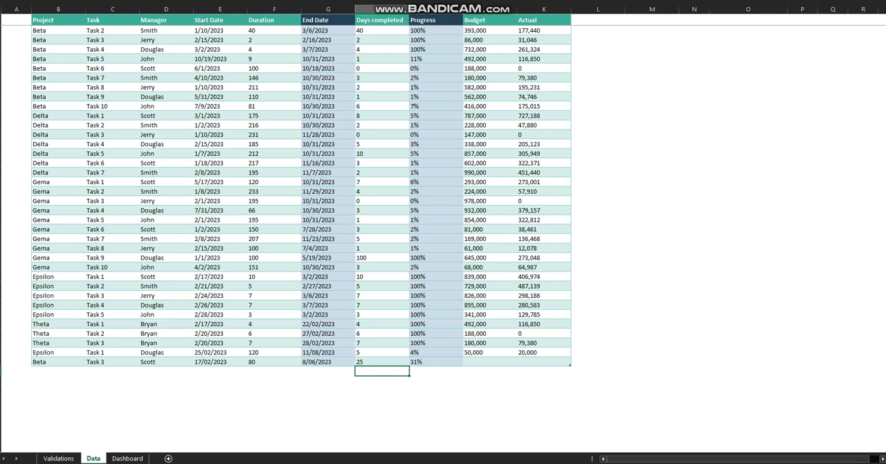
{"action": "key", "text": "Up"}
{"action": "key", "text": "Right"}
{"action": "key", "text": "Right"}
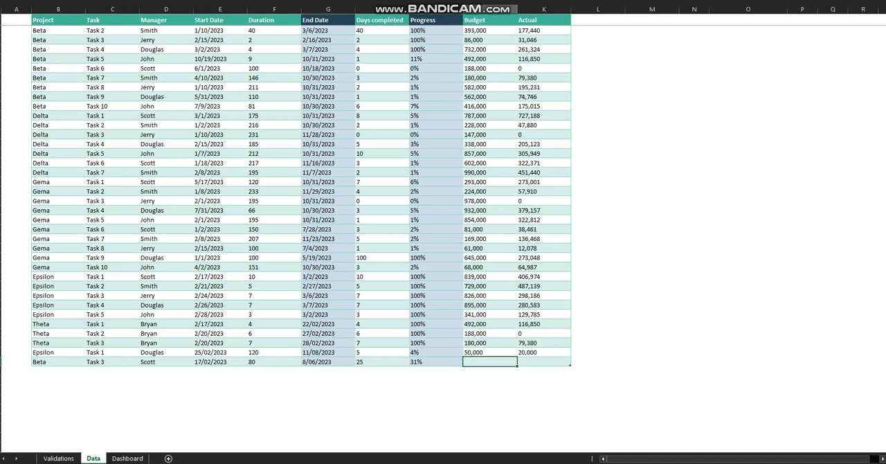
{"action": "type", "text": "90000"}
{"action": "key", "text": "Tab"}
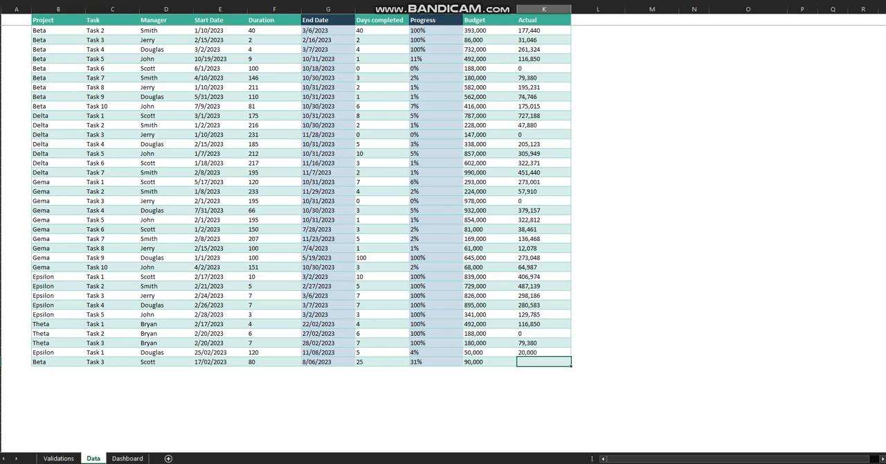
{"action": "type", "text": "300"}
{"action": "type", "text": "00"}
{"action": "key", "text": "Return"}
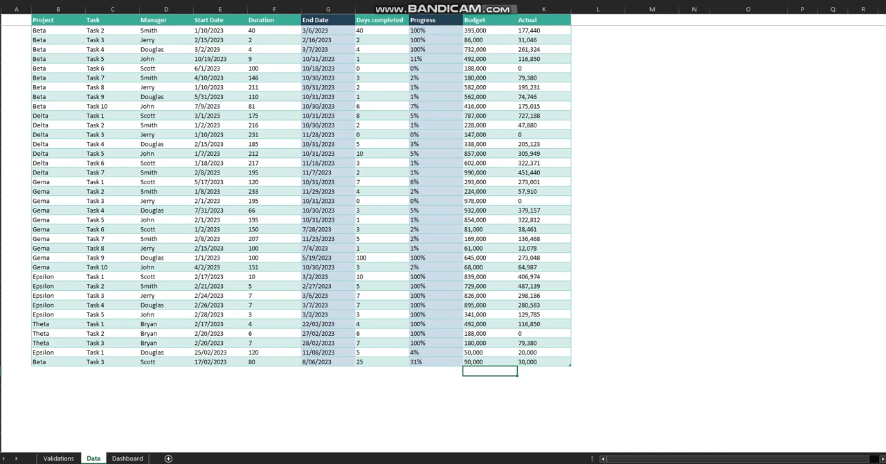
{"action": "scroll", "coordinate": [301, 207], "scroll_direction": "up", "scroll_amount": 3}
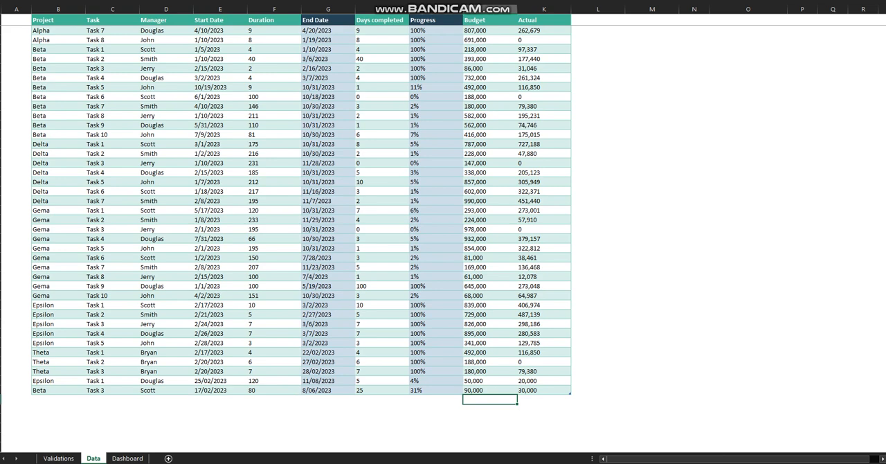
Switch to the Dashboard sheet, briefly revisiting Data, to view the task table and Gantt timeline
{"action": "left_click", "coordinate": [128, 458]}
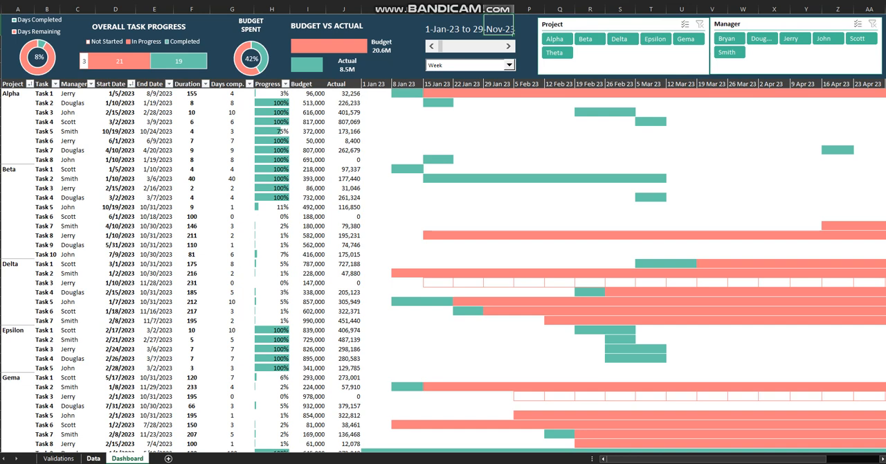
{"action": "left_click", "coordinate": [92, 458]}
{"action": "left_click", "coordinate": [127, 457]}
{"action": "key", "text": "Right"}
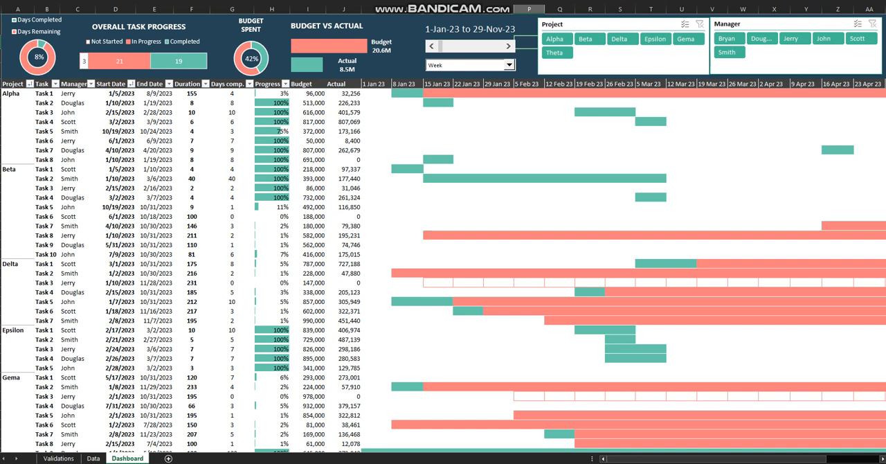
{"action": "key", "text": "super"}
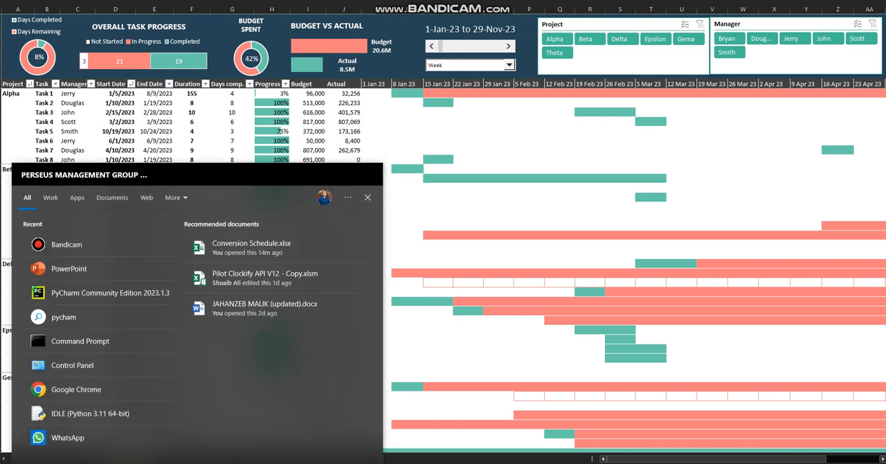
{"action": "key", "text": "super"}
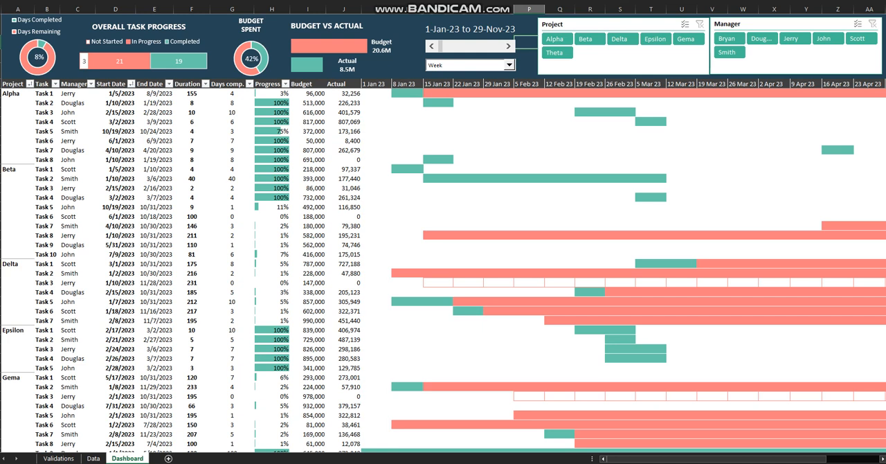
{"action": "key", "text": "Up"}
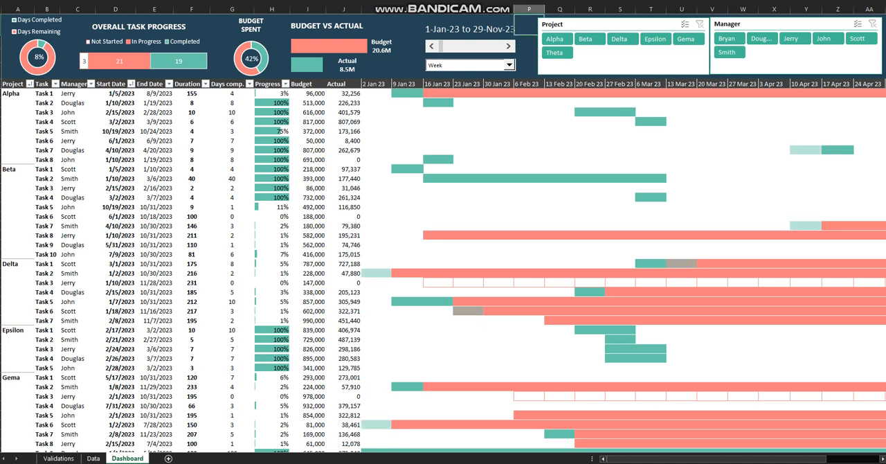
{"action": "key", "text": "Right"}
{"action": "key", "text": "Right"}
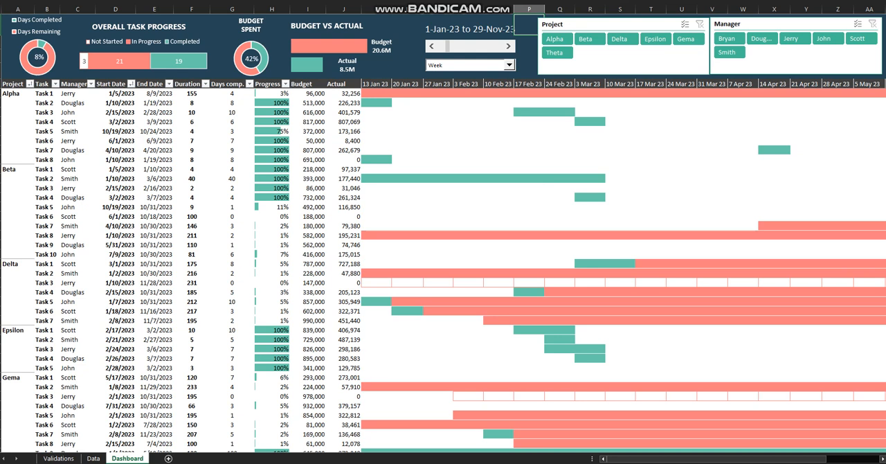
{"action": "key", "text": "Right"}
{"action": "key", "text": "Left"}
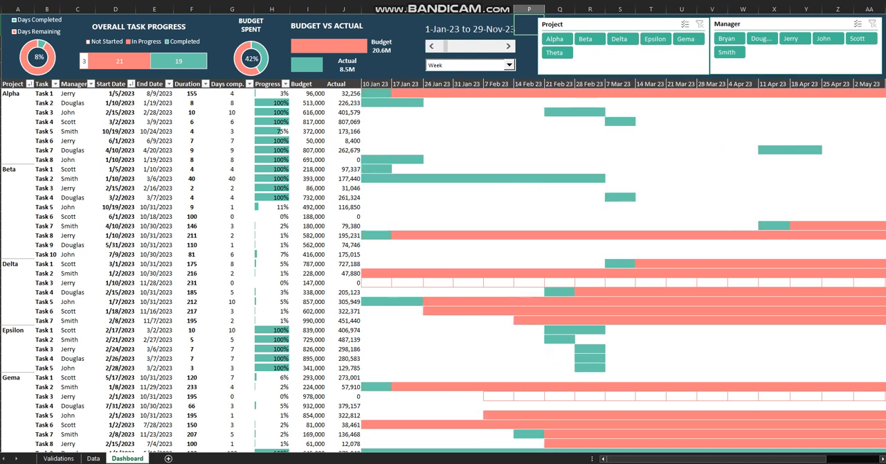
{"action": "key", "text": "Left"}
{"action": "key", "text": "Left"}
{"action": "key", "text": "Left"}
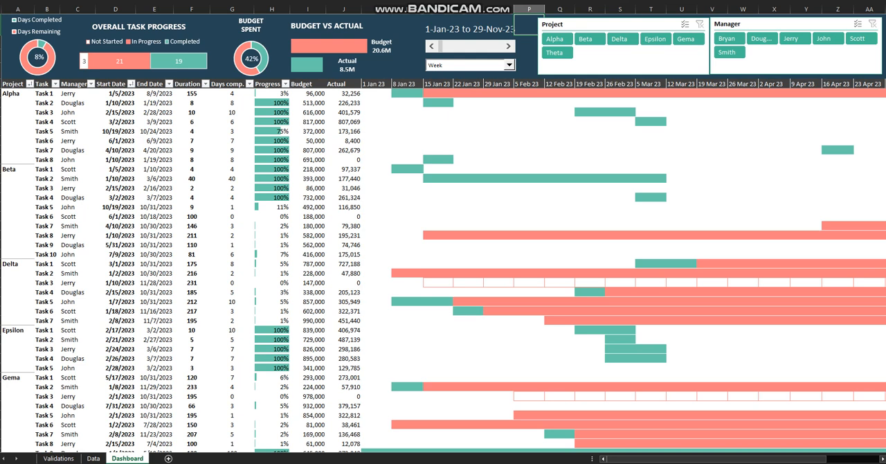
Try the Day, Week, Month and Quarter scales on the Gantt timeline combo box
{"action": "left_click", "coordinate": [508, 65]}
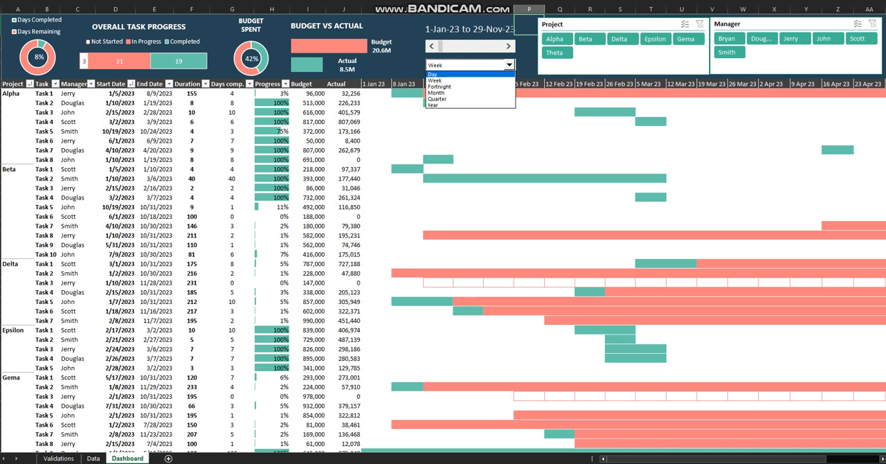
{"action": "left_click", "coordinate": [433, 73]}
{"action": "left_click", "coordinate": [471, 65]}
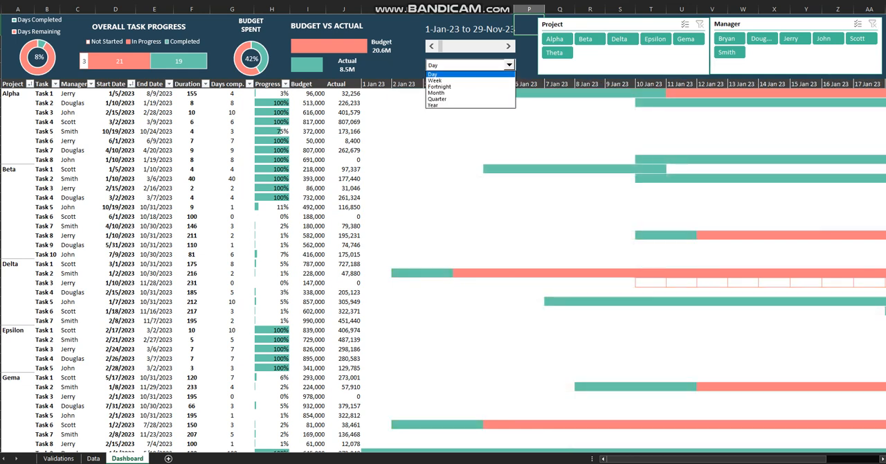
{"action": "left_click", "coordinate": [438, 85]}
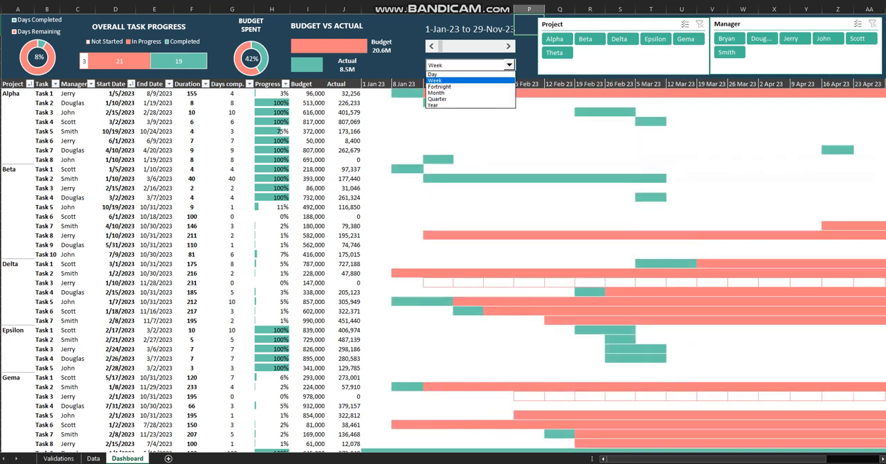
{"action": "left_click", "coordinate": [509, 65]}
{"action": "left_click", "coordinate": [437, 93]}
{"action": "left_click", "coordinate": [509, 65]}
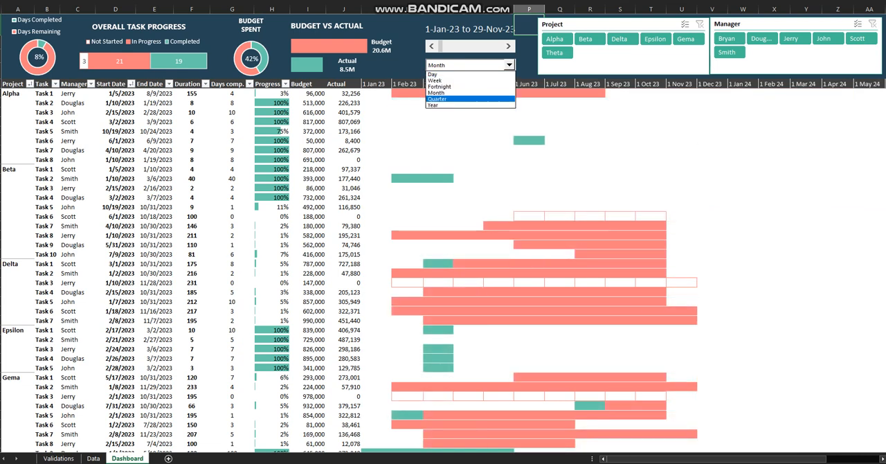
{"action": "left_click", "coordinate": [437, 98]}
Set the Gantt timeline back to daily columns, leaving it at the Day scale
{"action": "left_click", "coordinate": [509, 65]}
{"action": "left_click", "coordinate": [437, 105]}
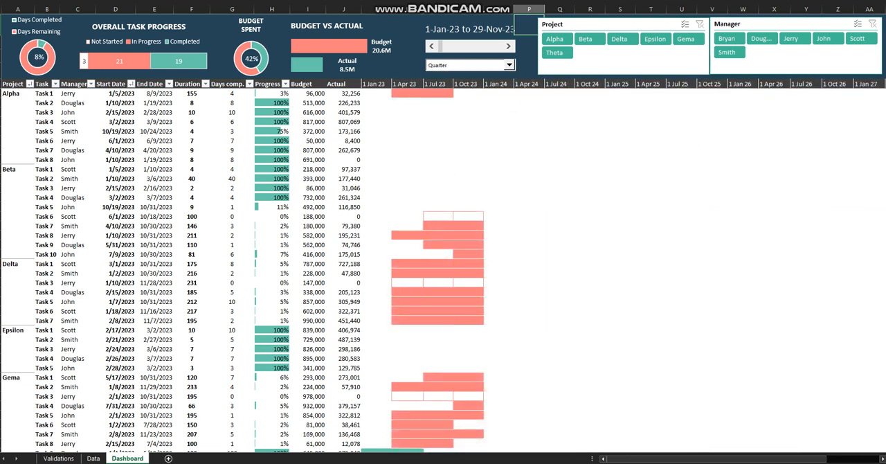
{"action": "left_click", "coordinate": [509, 65]}
{"action": "left_click", "coordinate": [433, 73]}
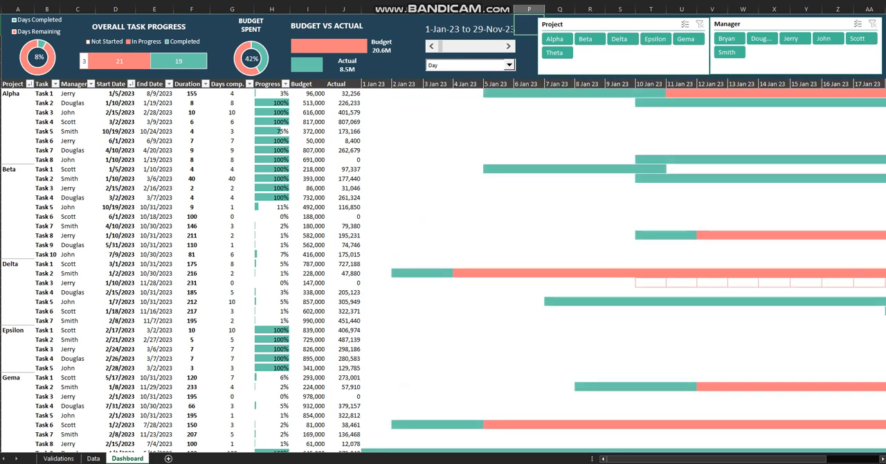
{"action": "left_click", "coordinate": [623, 62]}
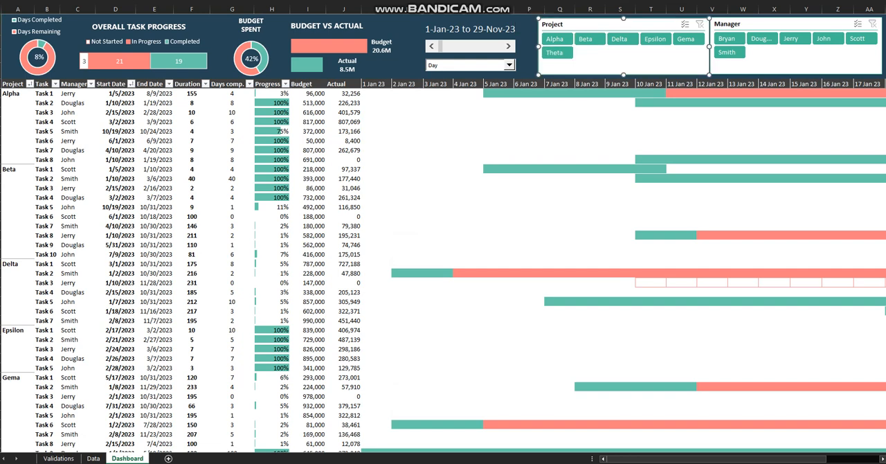
{"action": "left_click", "coordinate": [555, 38]}
{"action": "left_click", "coordinate": [585, 39]}
{"action": "left_click", "coordinate": [618, 39]}
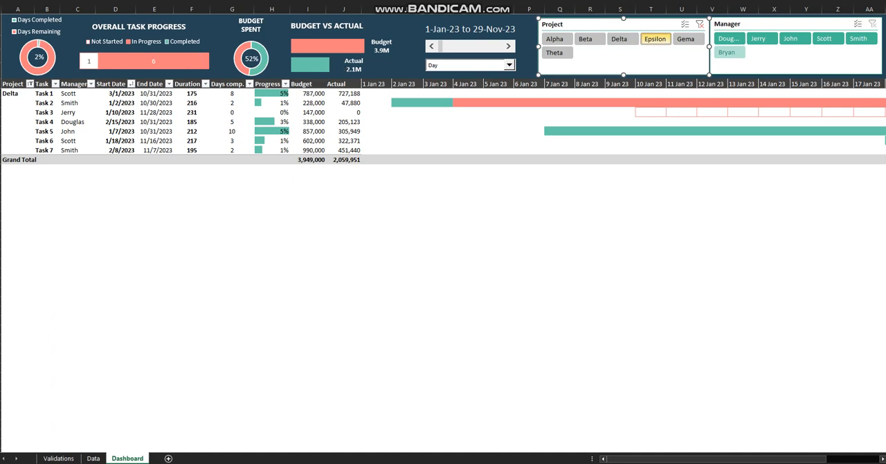
{"action": "left_click", "coordinate": [654, 39]}
{"action": "left_click", "coordinate": [685, 39]}
{"action": "left_click", "coordinate": [700, 24]}
{"action": "left_click", "coordinate": [726, 52]}
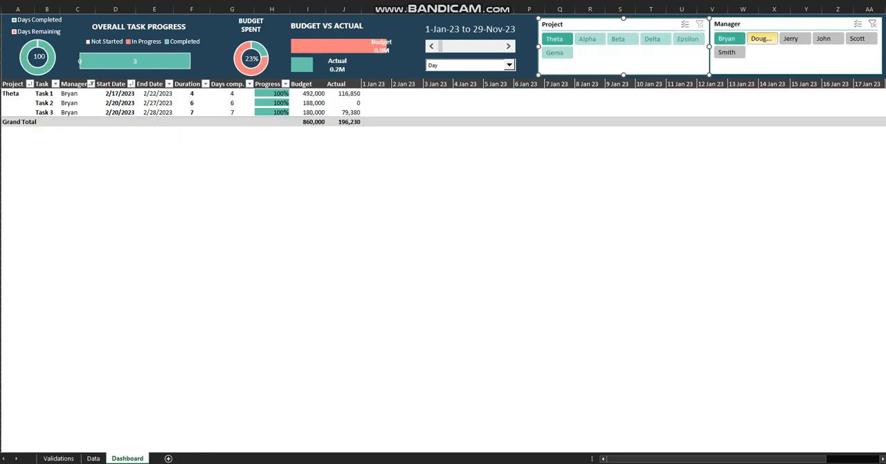
{"action": "left_click", "coordinate": [760, 38]}
{"action": "left_click", "coordinate": [790, 38]}
{"action": "left_click", "coordinate": [822, 38]}
{"action": "left_click", "coordinate": [857, 38]}
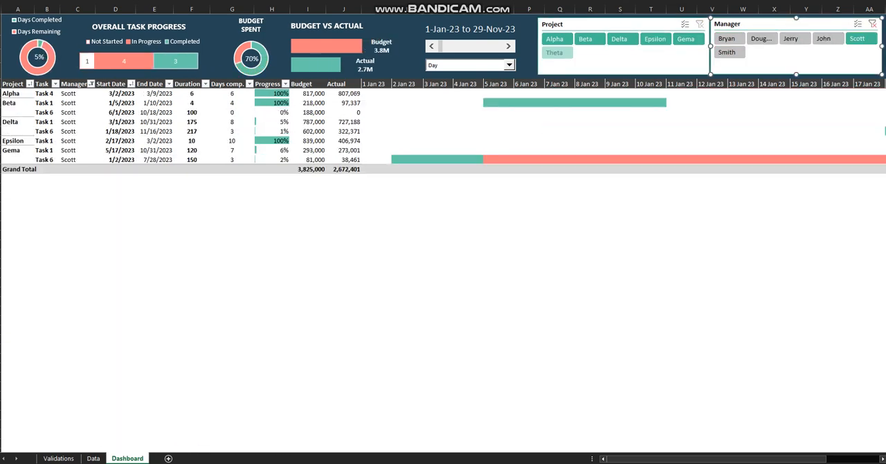
{"action": "left_click", "coordinate": [872, 24]}
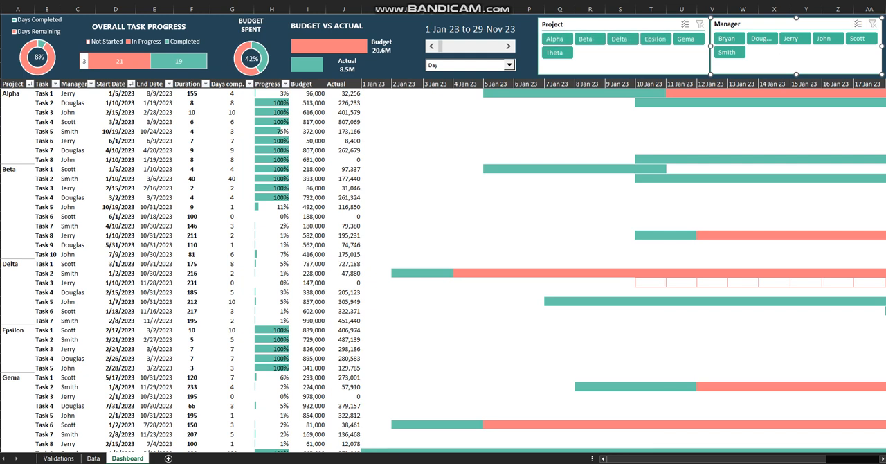